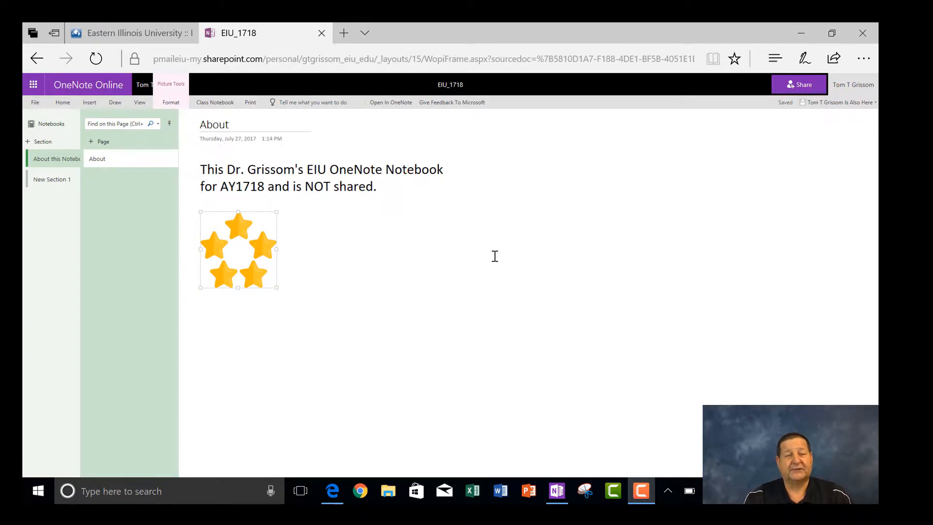
# Toggle the notebook's navigation pane between unpinned and pinned, leaving it unpinned but open beside the About page
pyautogui.click(111, 162)
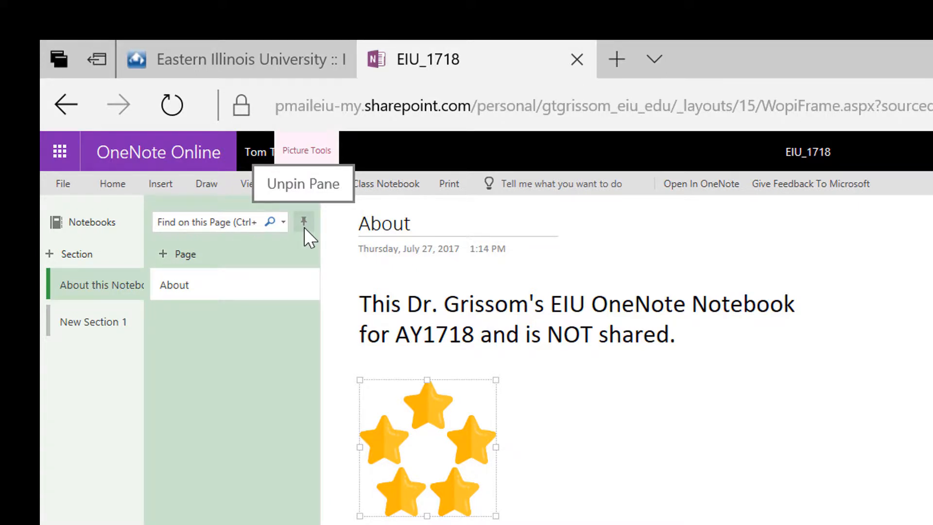
pyautogui.click(305, 225)
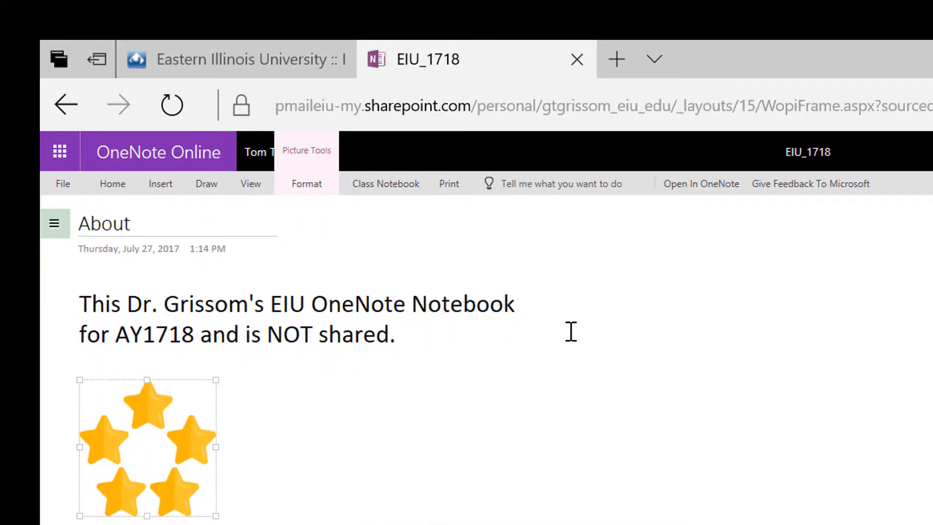
pyautogui.click(59, 230)
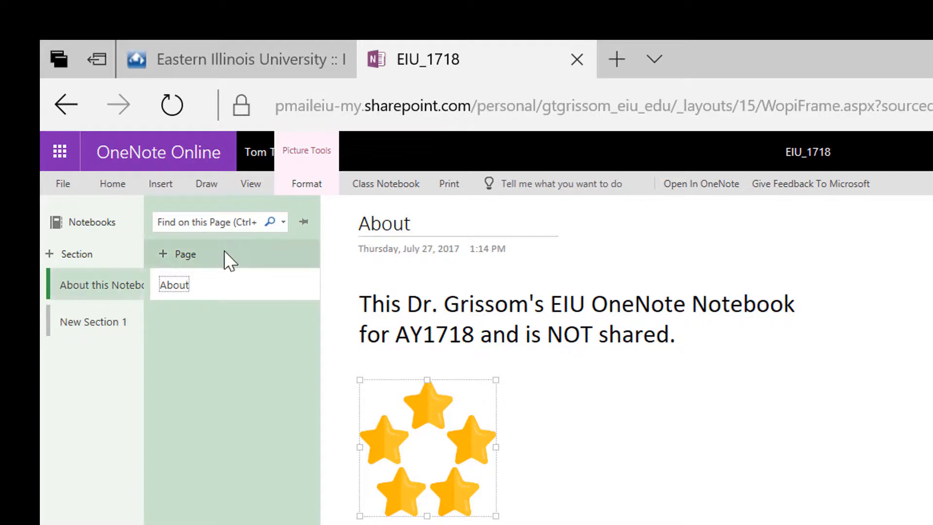
pyautogui.click(306, 223)
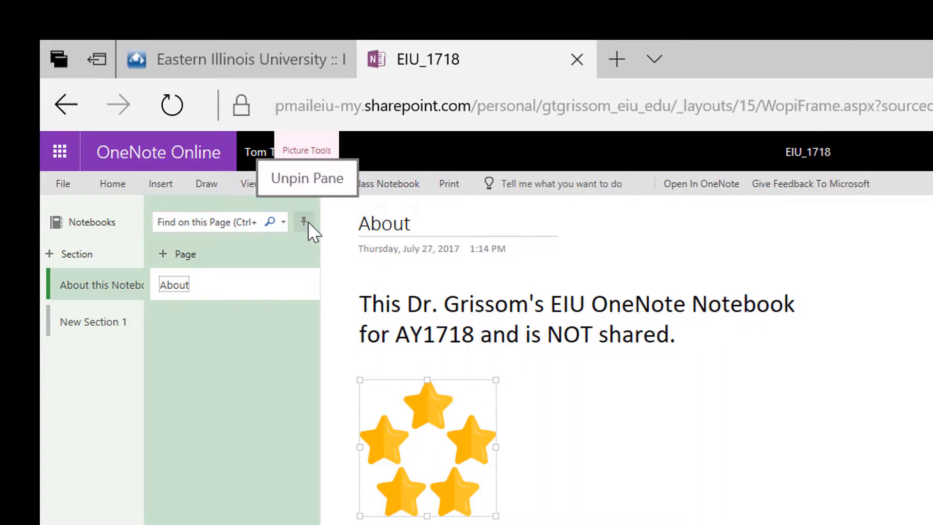
pyautogui.click(306, 222)
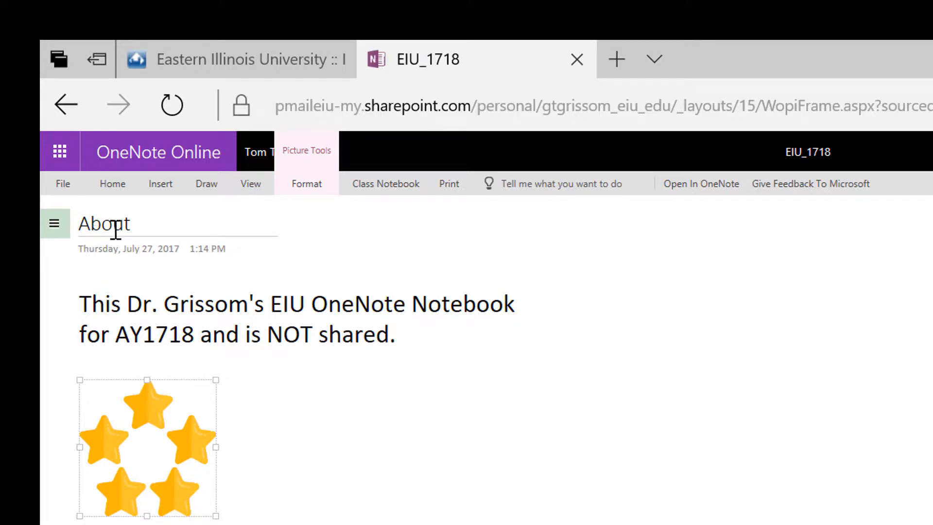
pyautogui.click(57, 232)
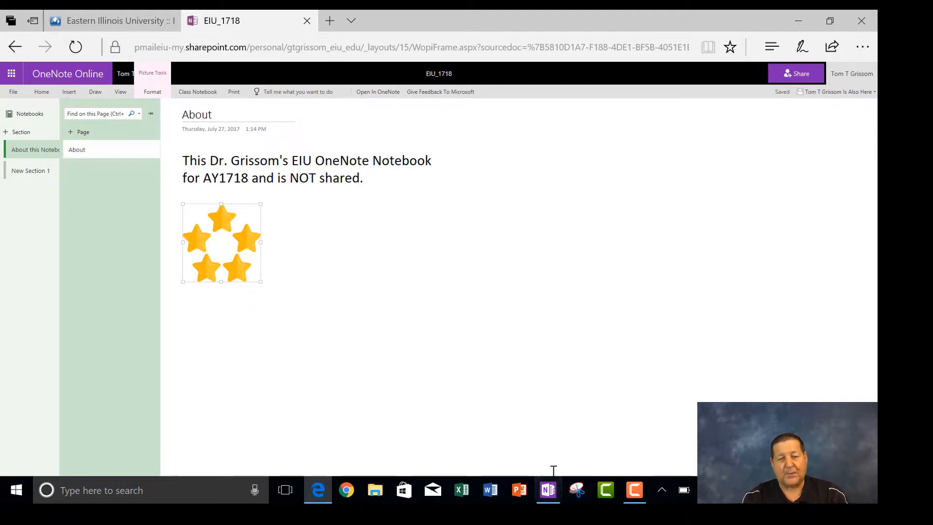
# In the OneNote desktop app, rename the section New Section 1 as ITC and move it above About this Notebook
pyautogui.moveTo(551, 493)
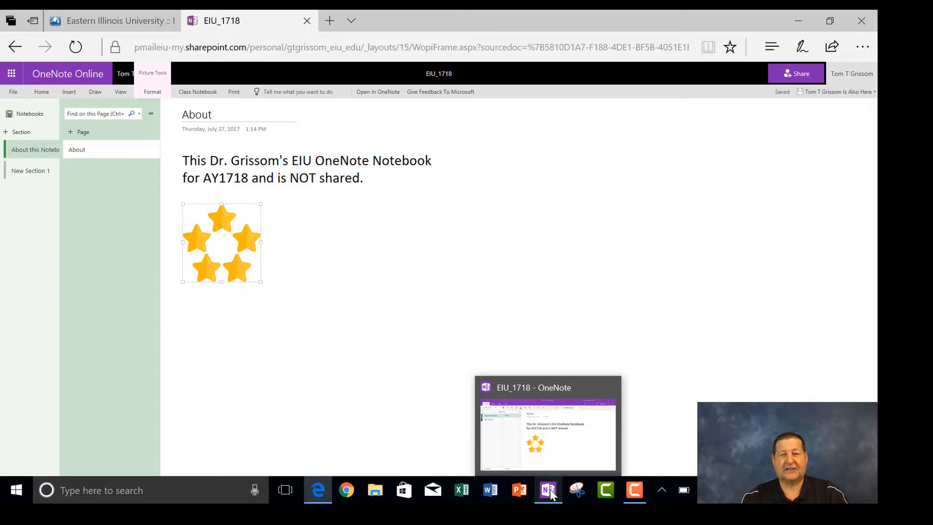
pyautogui.click(550, 492)
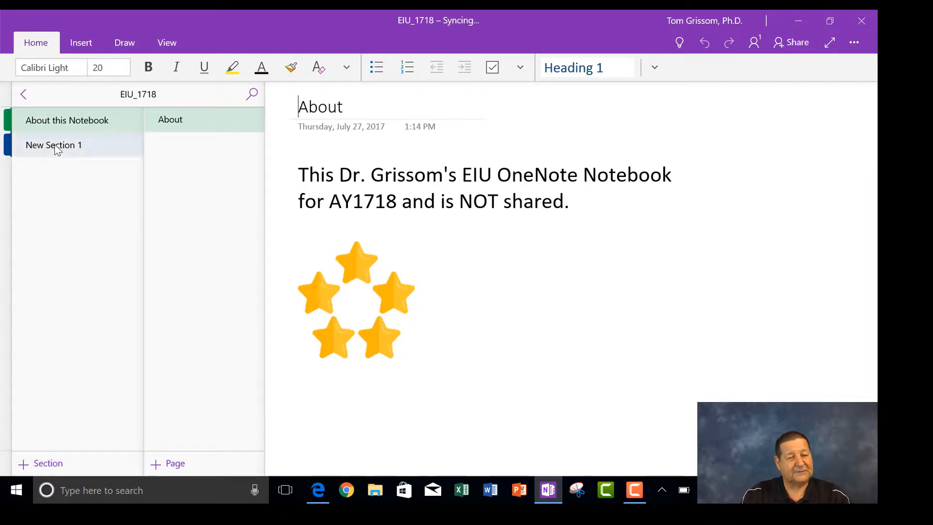
pyautogui.click(66, 148)
pyautogui.rightClick(66, 148)
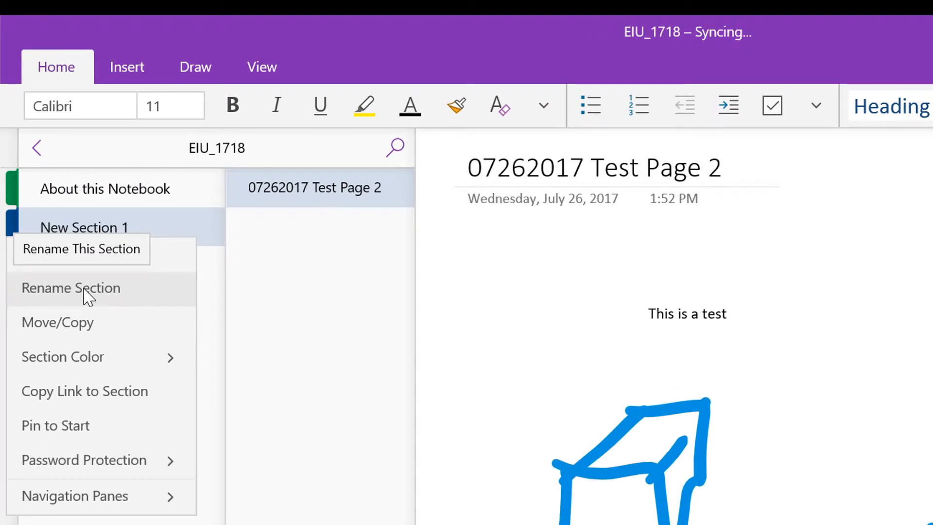
pyautogui.click(88, 294)
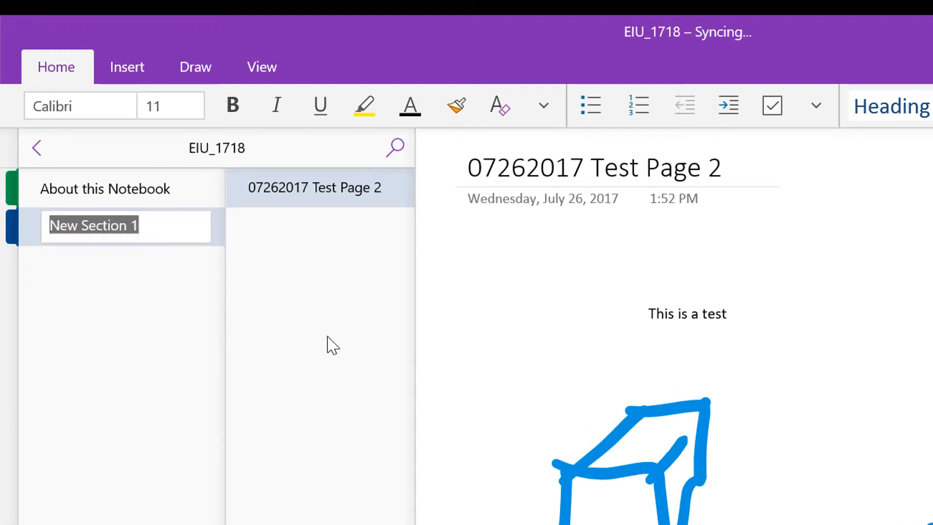
pyautogui.write('ITC')
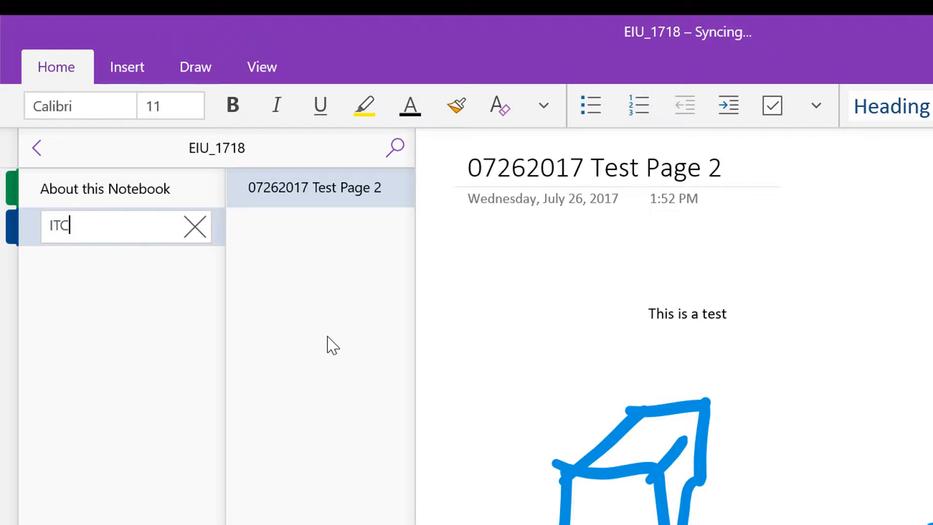
pyautogui.press('Return')
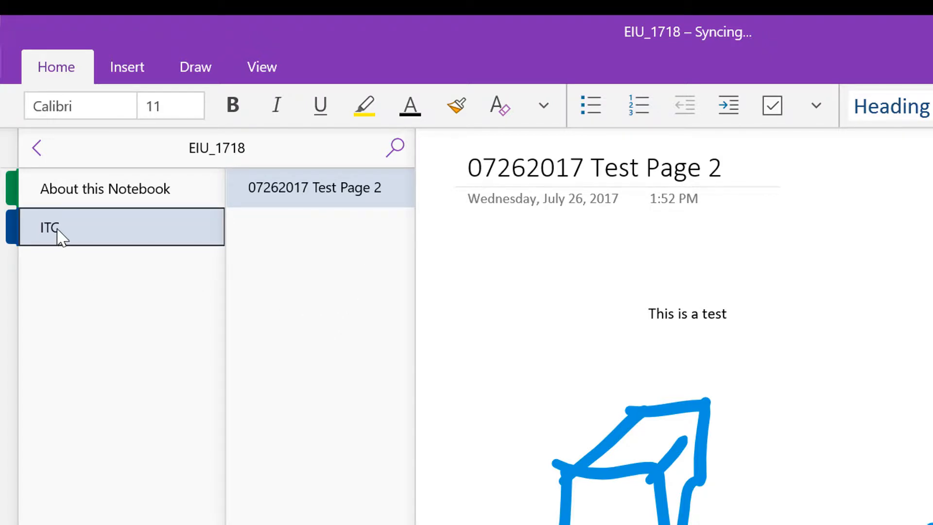
pyautogui.moveTo(55, 224); pyautogui.dragTo(59, 195)
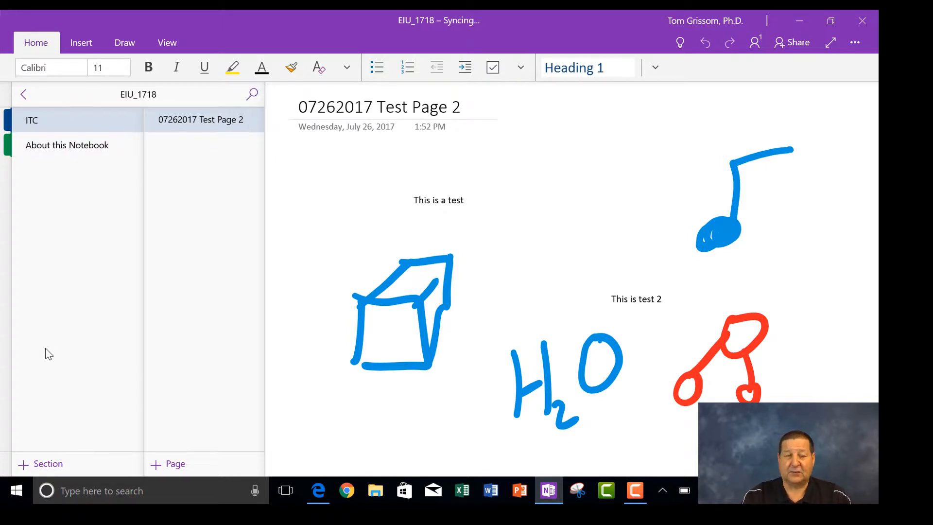
# Add a new section to the EIU_1718 notebook and try to name it CEPS Dean
pyautogui.click(46, 464)
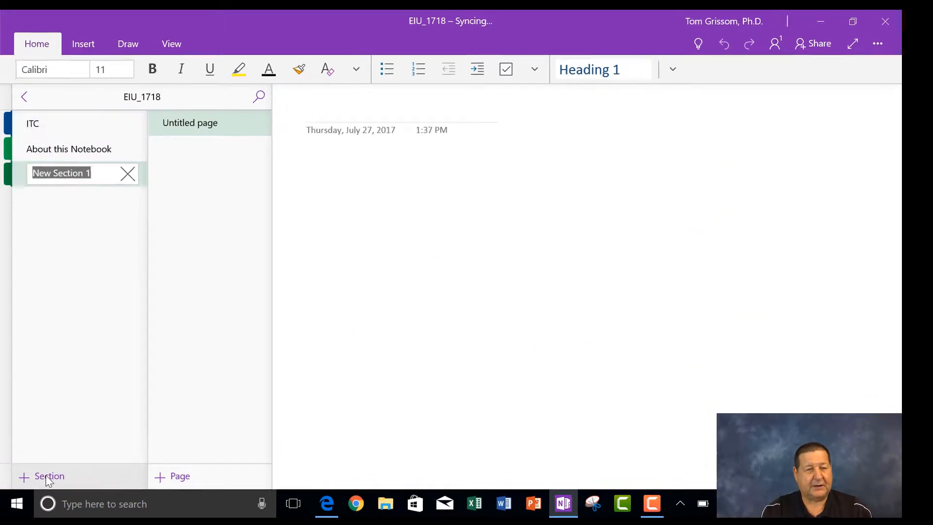
pyautogui.write('CEPS')
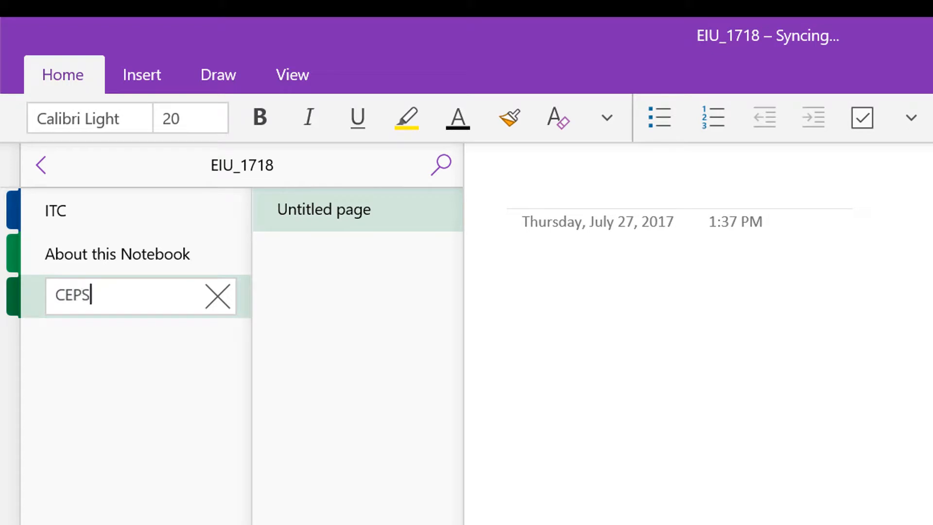
pyautogui.write(' Dean')
pyautogui.press('Escape')
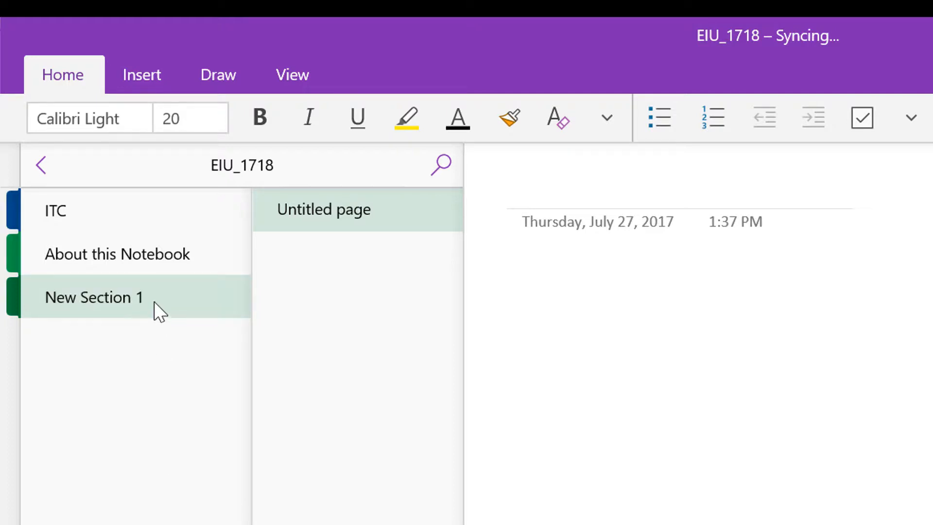
# Rename the newly added section below About this Notebook as CEPS Dean
pyautogui.rightClick(135, 297)
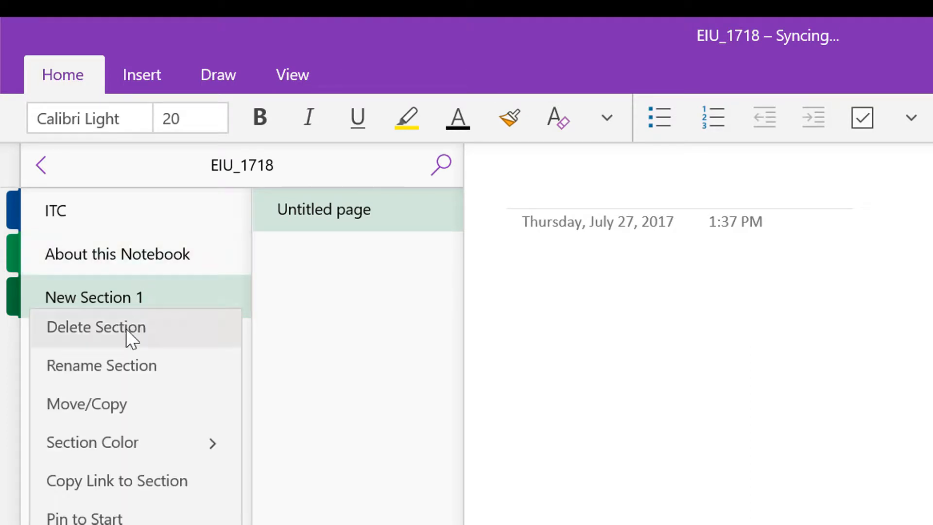
pyautogui.click(114, 366)
pyautogui.write('CEPS')
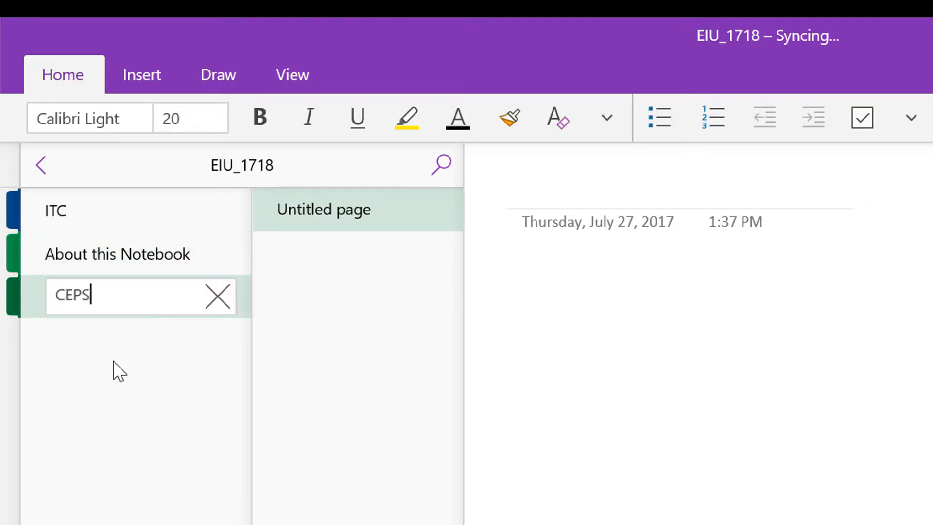
pyautogui.write(' Dean')
pyautogui.press('Return')
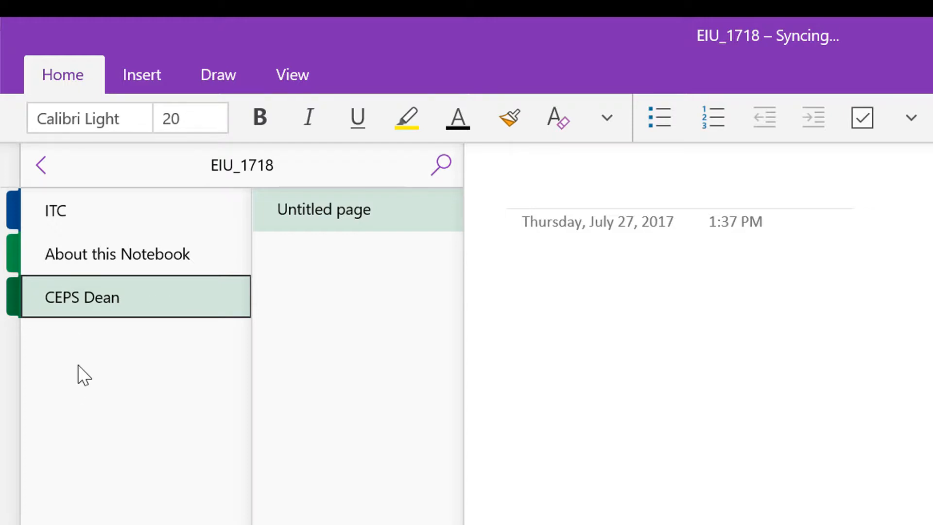
# Add another section below CEPS Dean and try to name it CEPS Tech Comm
pyautogui.click(83, 524)
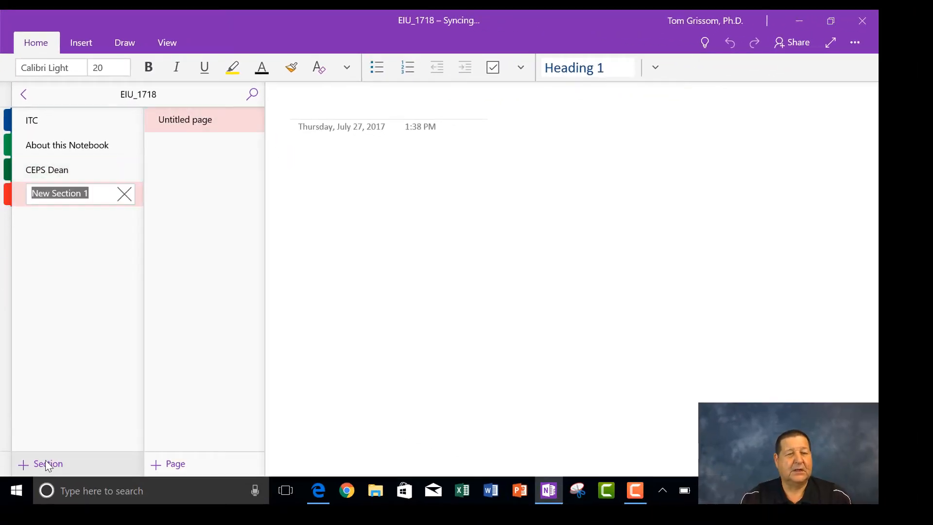
pyautogui.write('CEPS')
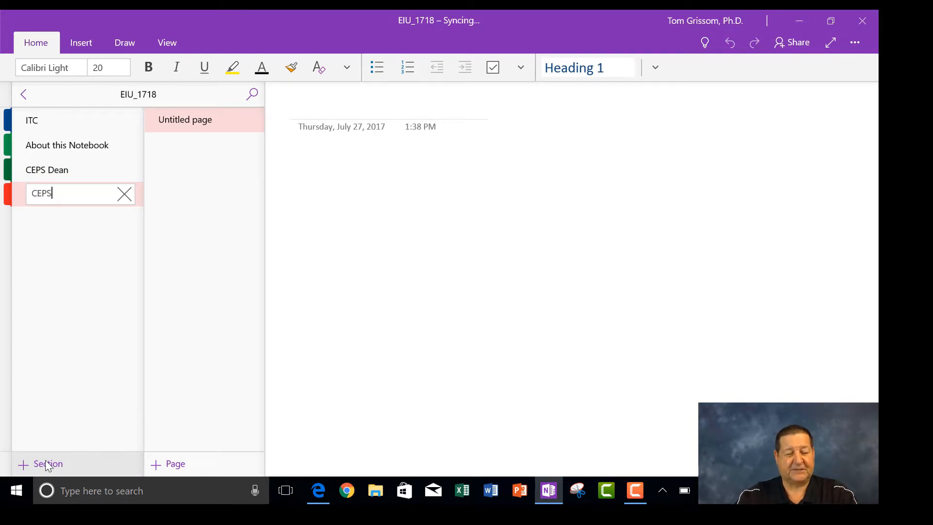
pyautogui.write(' Tech C')
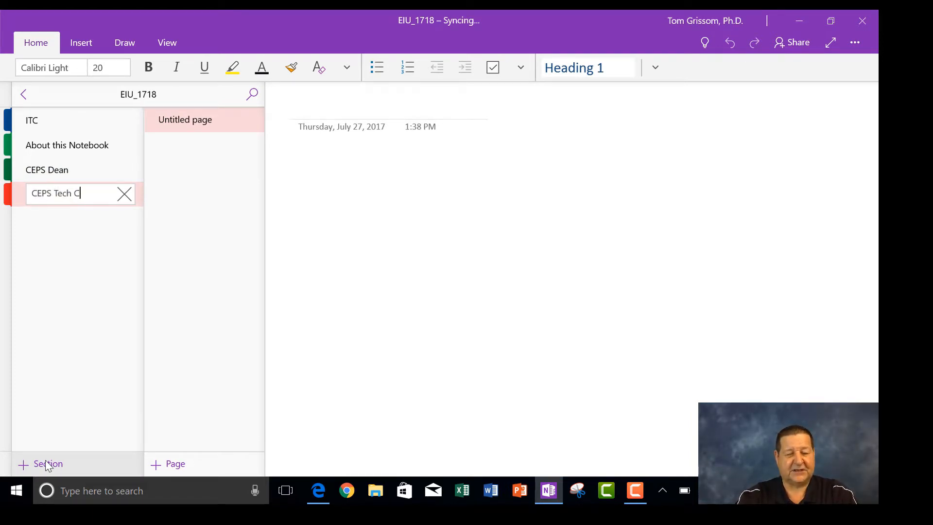
pyautogui.write('omm')
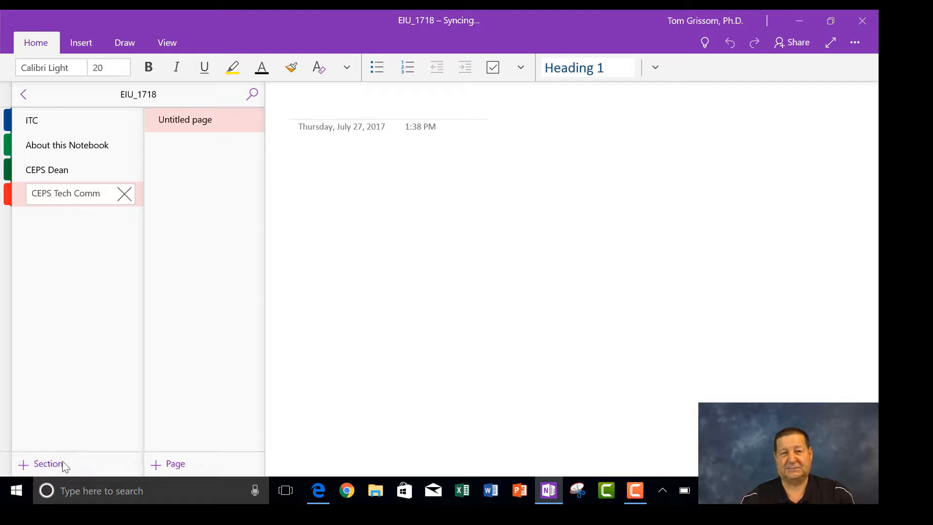
pyautogui.click(45, 248)
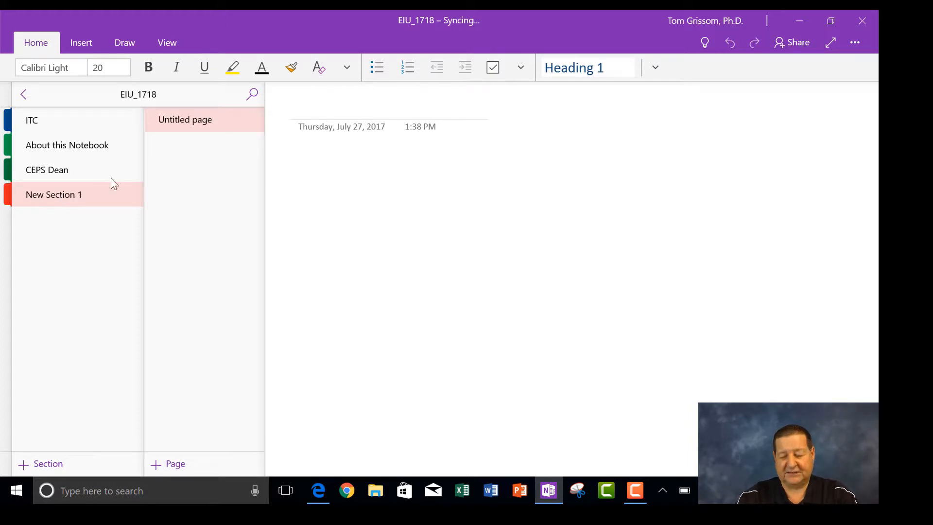
# Rename the new section below CEPS Dean as CEPS Tech Comm
pyautogui.rightClick(69, 200)
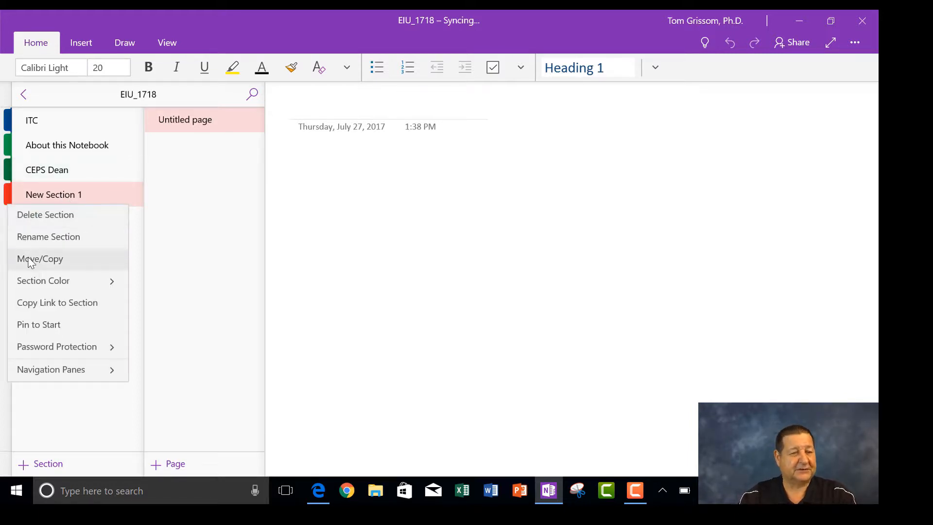
pyautogui.click(47, 236)
pyautogui.write('CEP')
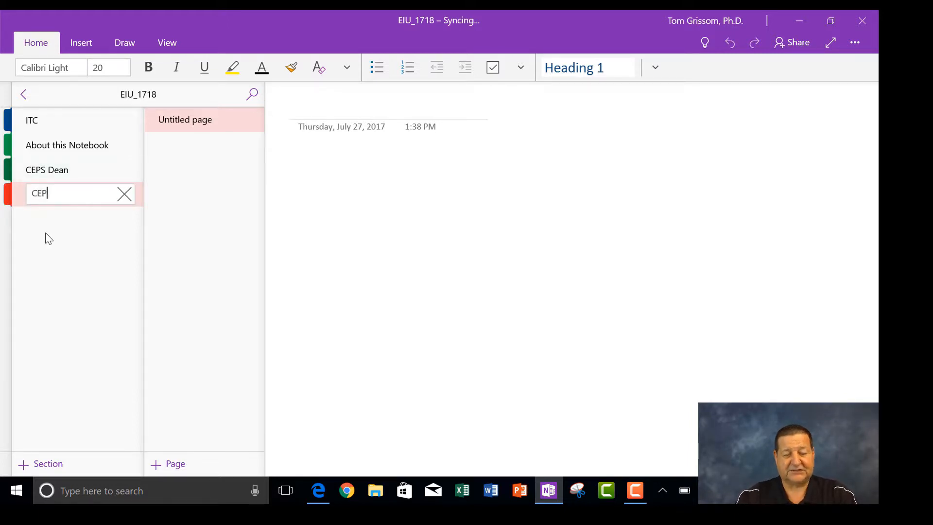
pyautogui.write('S Tech Comm')
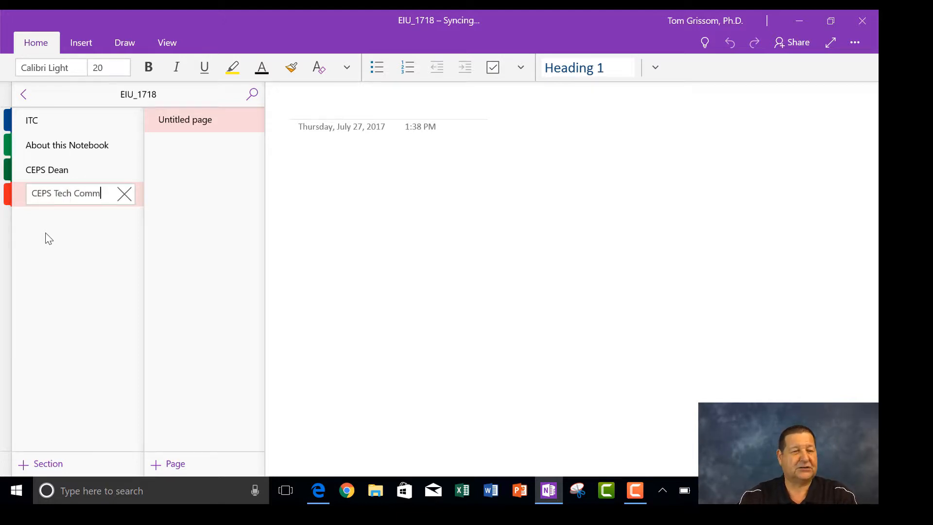
pyautogui.press('Return')
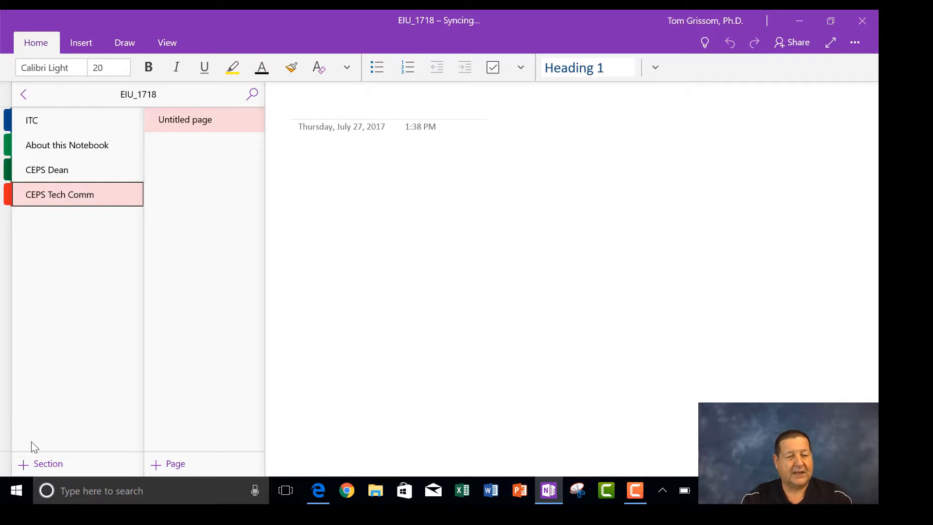
# Add a section named ATAC below CEPS Tech Comm in the notebook
pyautogui.click(34, 468)
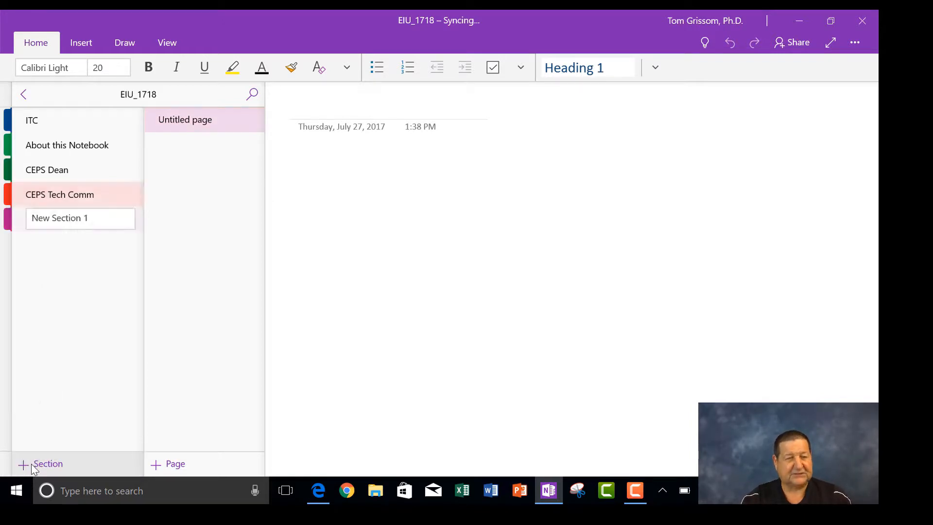
pyautogui.write('ATAC')
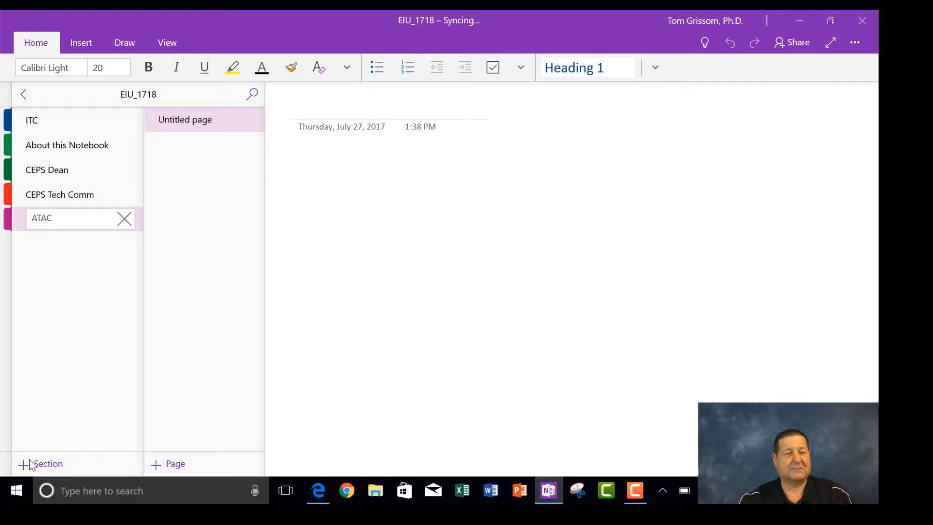
pyautogui.press('Return')
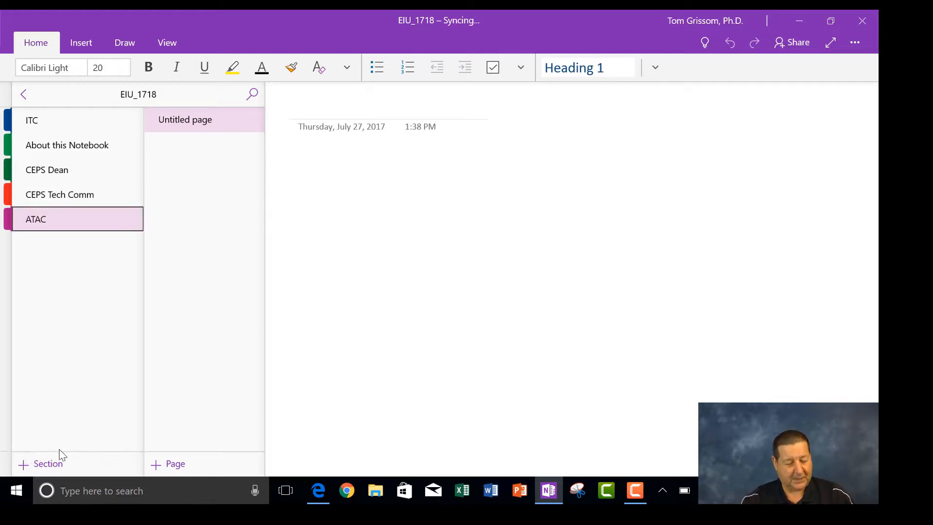
# Add a section named Inventory below ATAC in the notebook
pyautogui.click(33, 467)
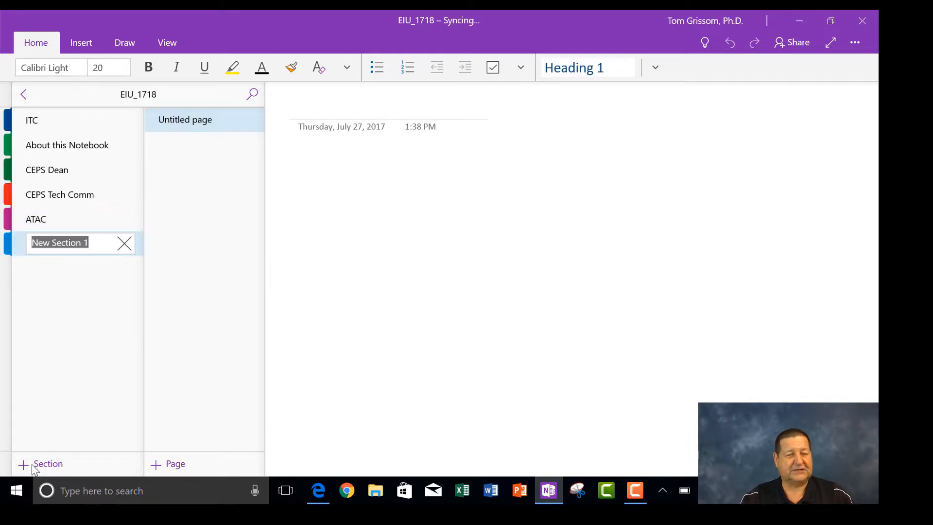
pyautogui.write('Inventory')
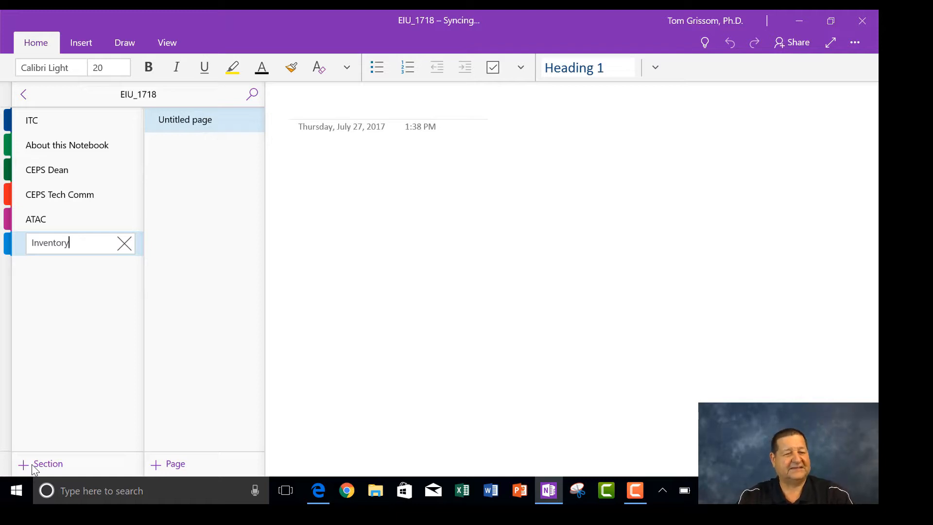
pyautogui.press('Return')
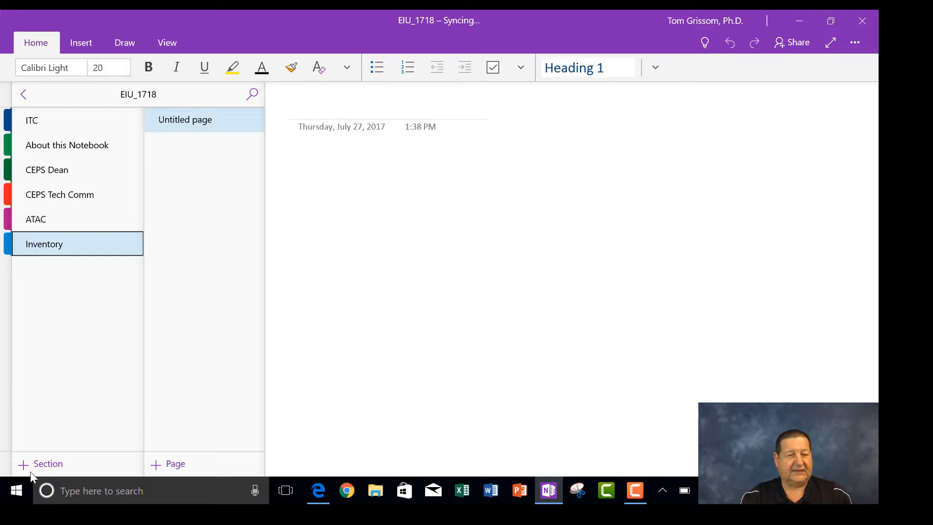
# Add a section named Research below Inventory in the notebook
pyautogui.click(49, 464)
pyautogui.write('Re')
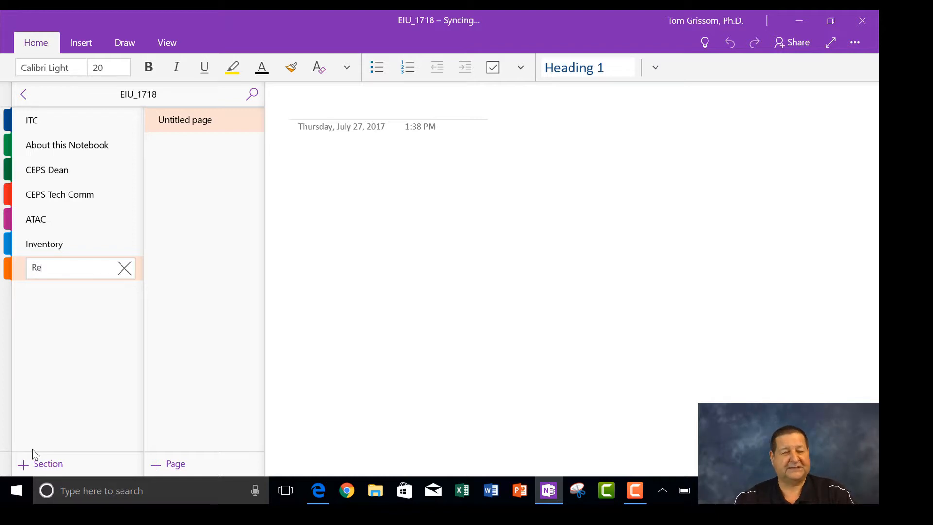
pyautogui.write('search')
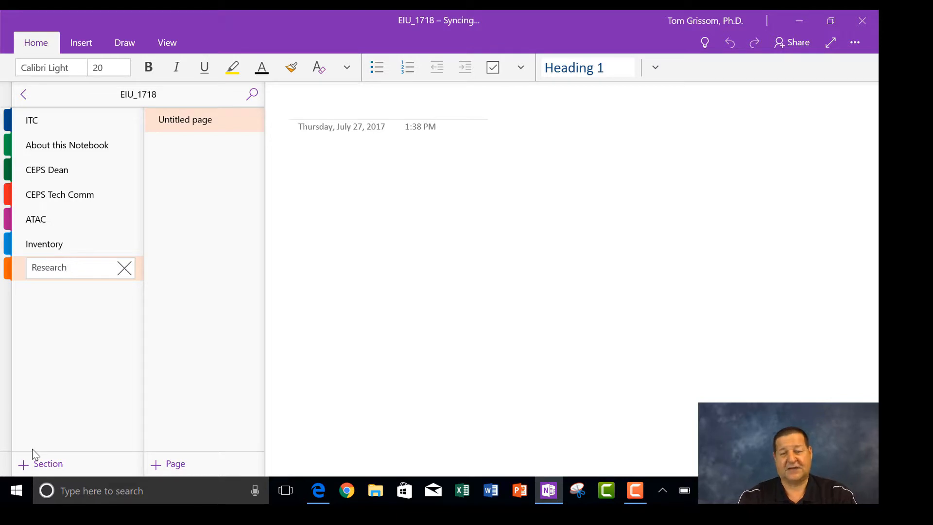
pyautogui.press('Return')
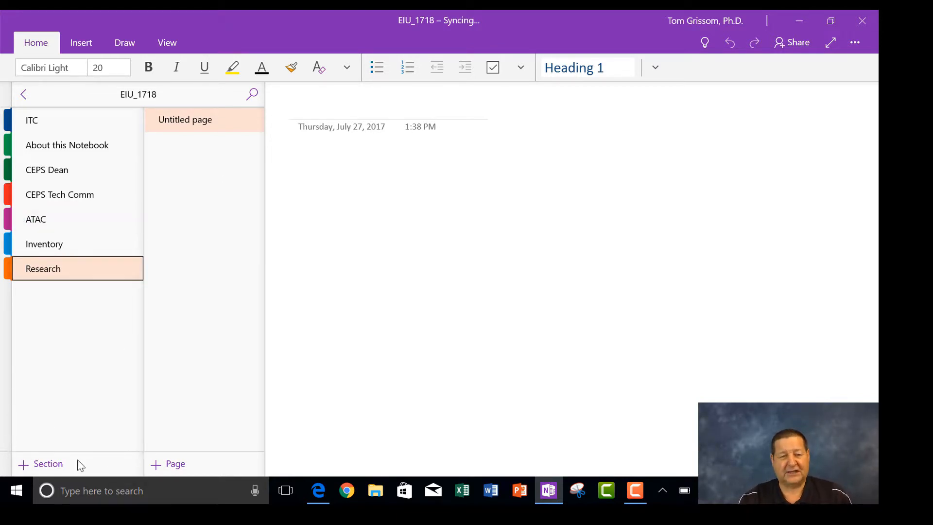
# Add a section named VDI below Research in the notebook
pyautogui.click(48, 464)
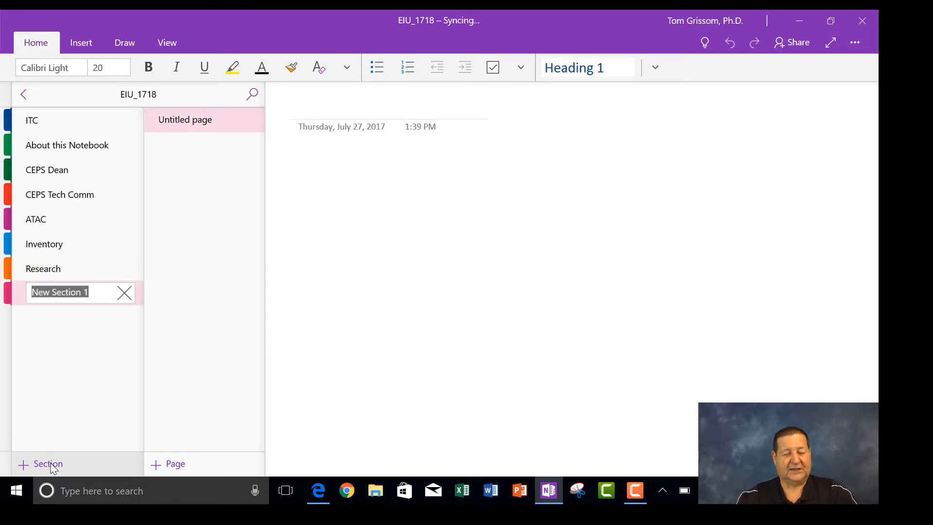
pyautogui.write('VDI')
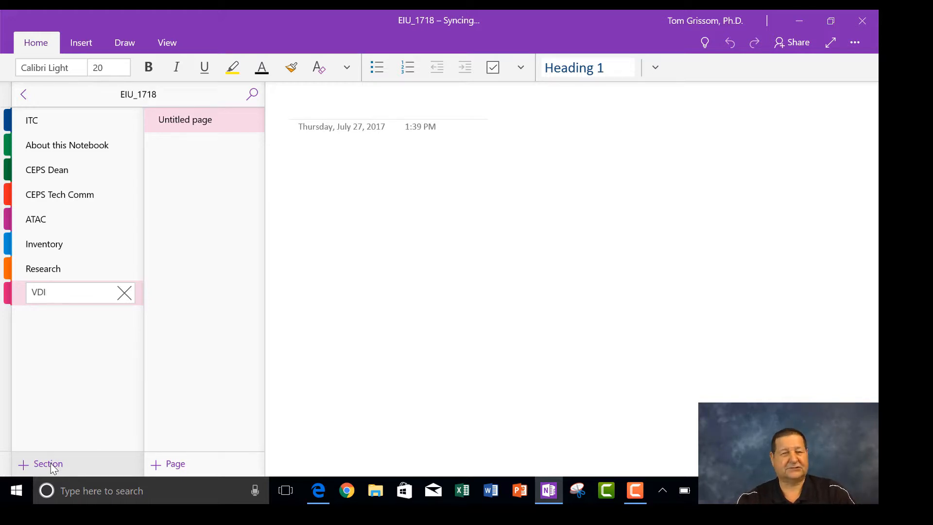
pyautogui.press('Return')
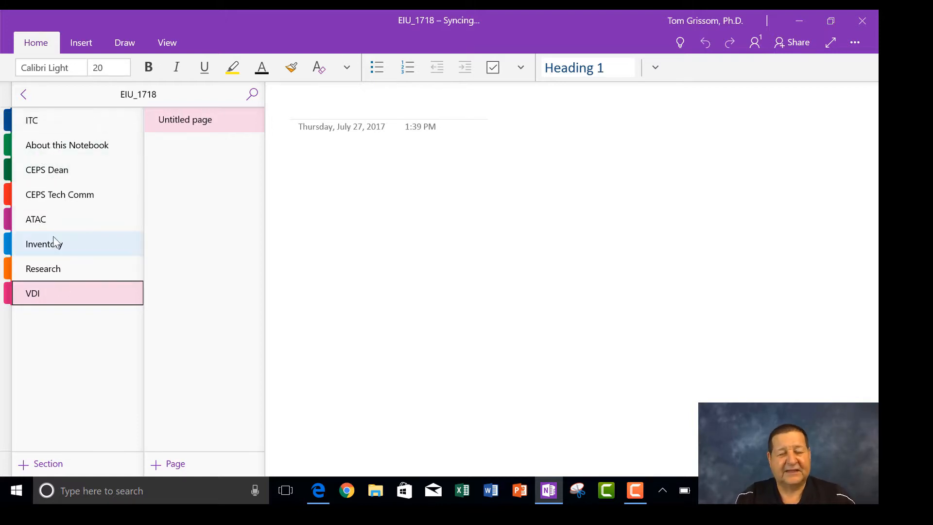
# Look through the CEPS Dean and ATAC sections and the notebook list, ending on the ITC section's test page
pyautogui.click(63, 177)
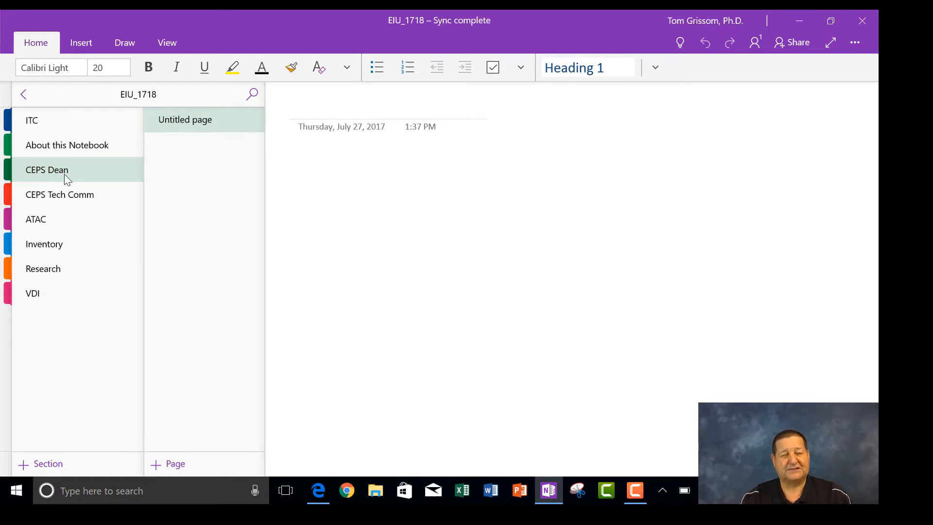
pyautogui.click(44, 225)
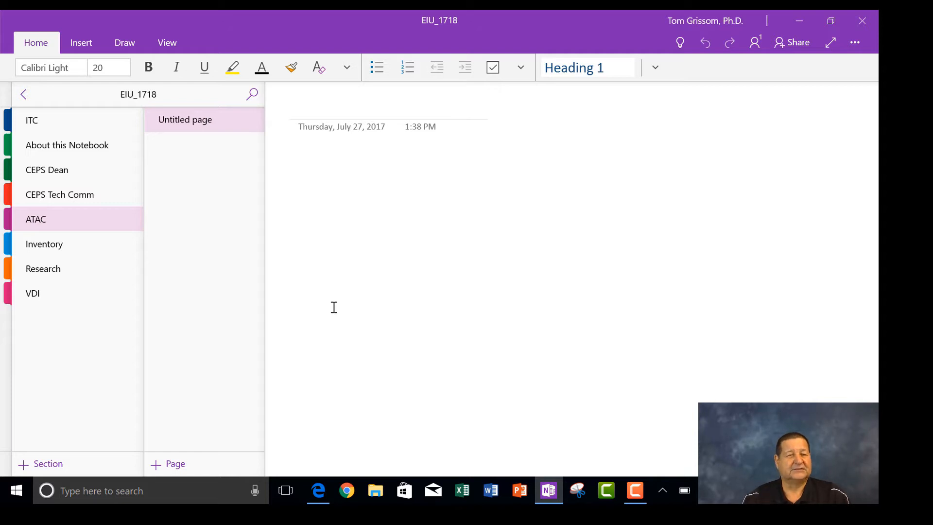
pyautogui.click(23, 96)
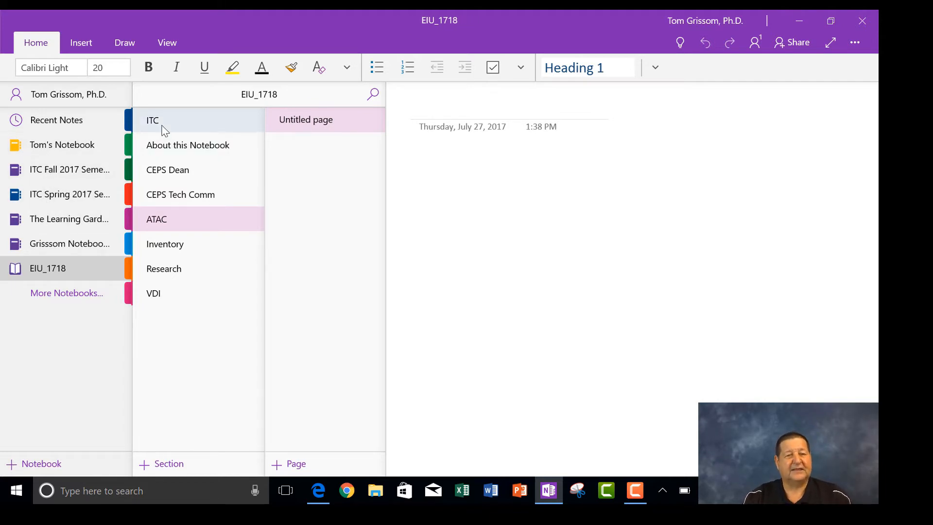
pyautogui.click(207, 124)
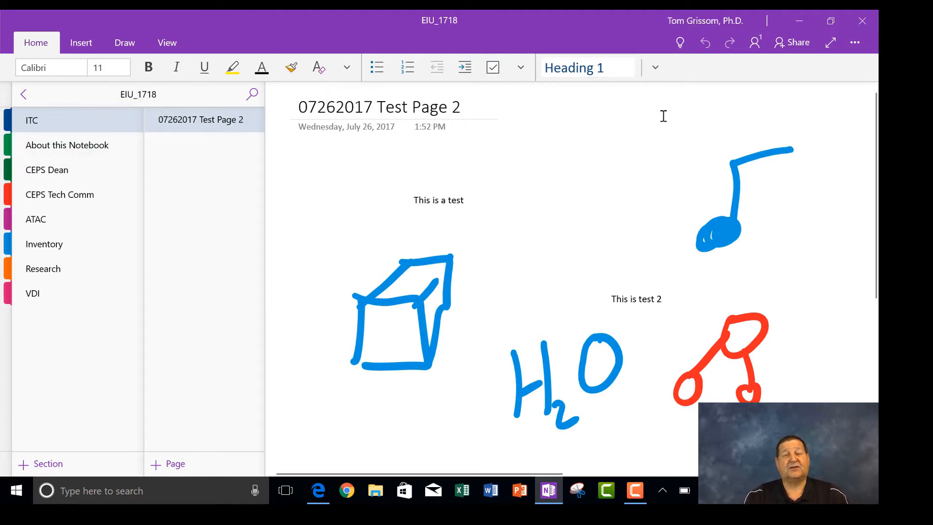
# View the ITC test page in full screen mode with the notebook's sharing options open, and return to the normal view
pyautogui.click(831, 45)
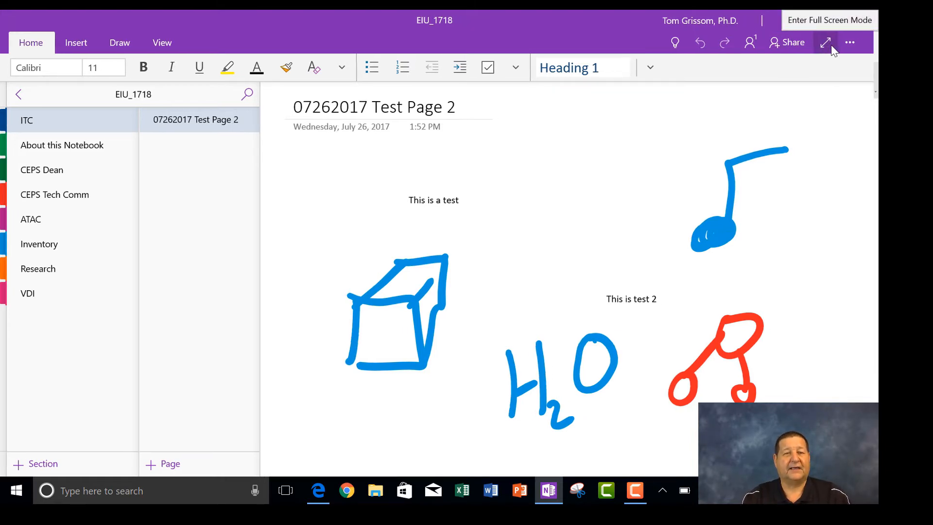
pyautogui.click(832, 24)
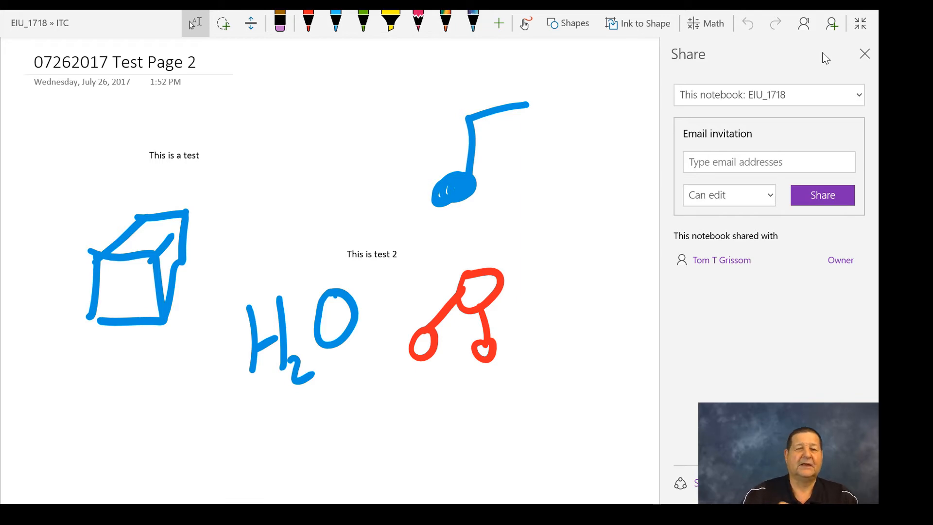
pyautogui.click(309, 20)
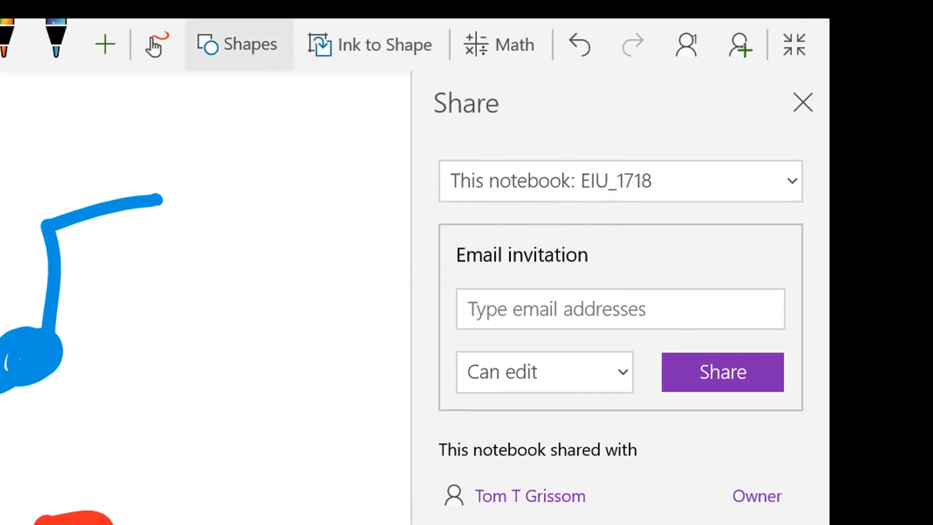
pyautogui.click(803, 52)
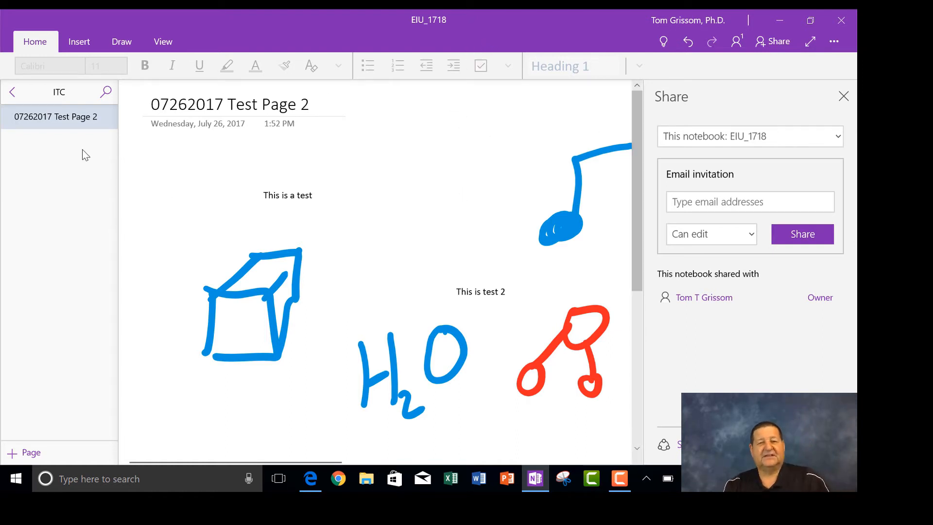
# Show the About this Notebook section's About page and close the notebook's sharing options
pyautogui.click(22, 96)
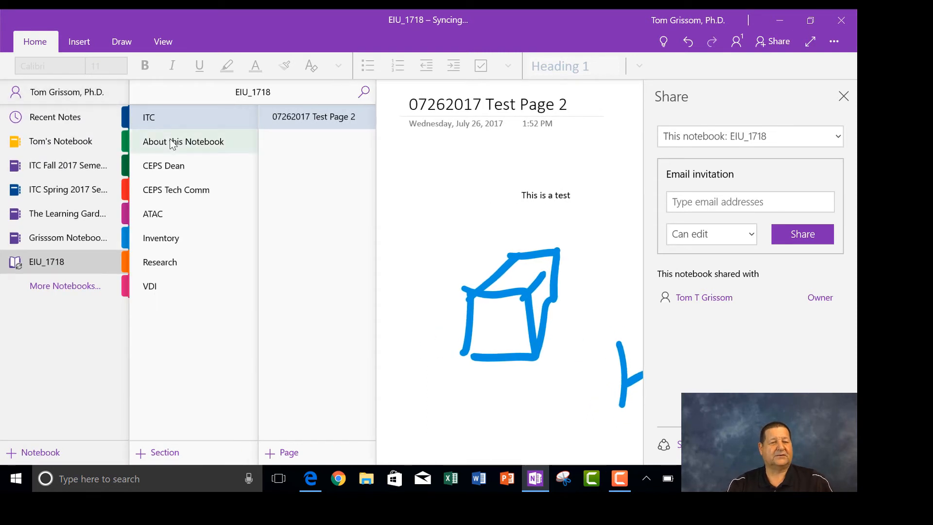
pyautogui.click(177, 142)
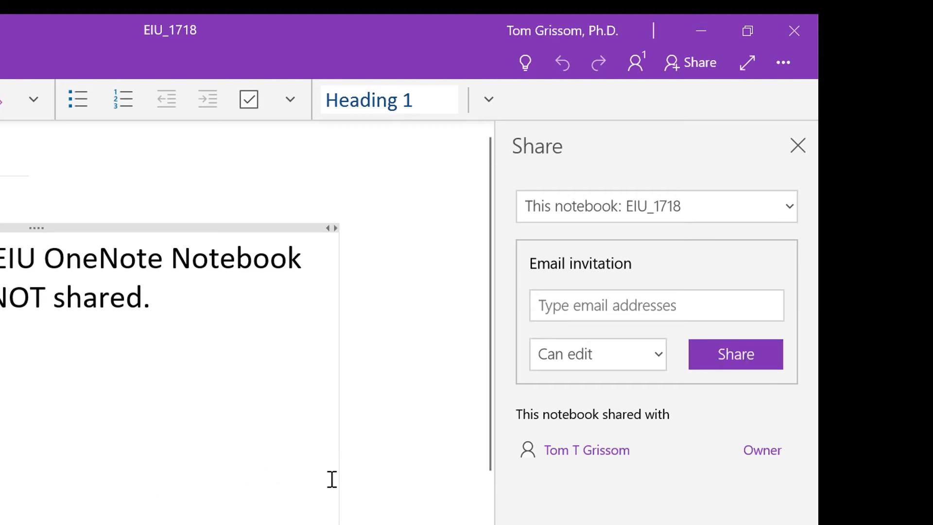
pyautogui.click(803, 148)
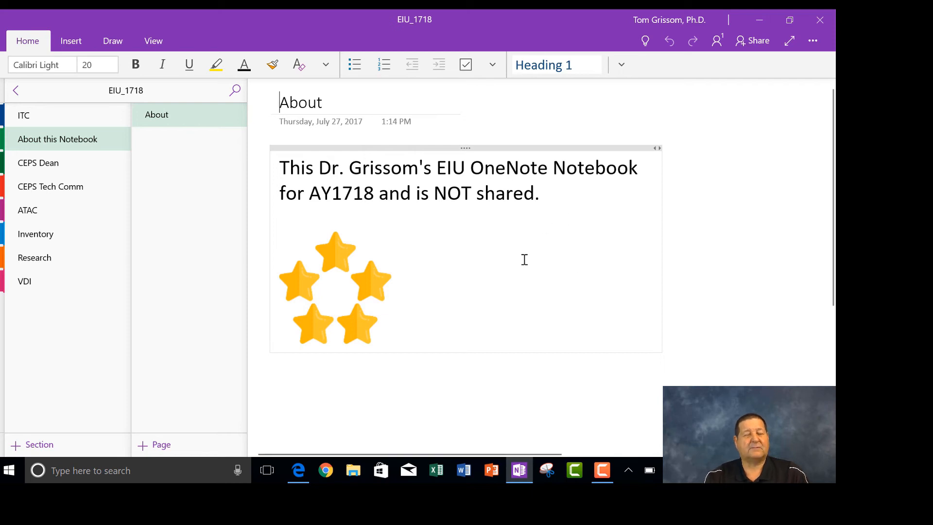
# Switch to the browser to check the EIU_1718 sections in OneNote Online, and return to the OneNote desktop app
pyautogui.click(299, 469)
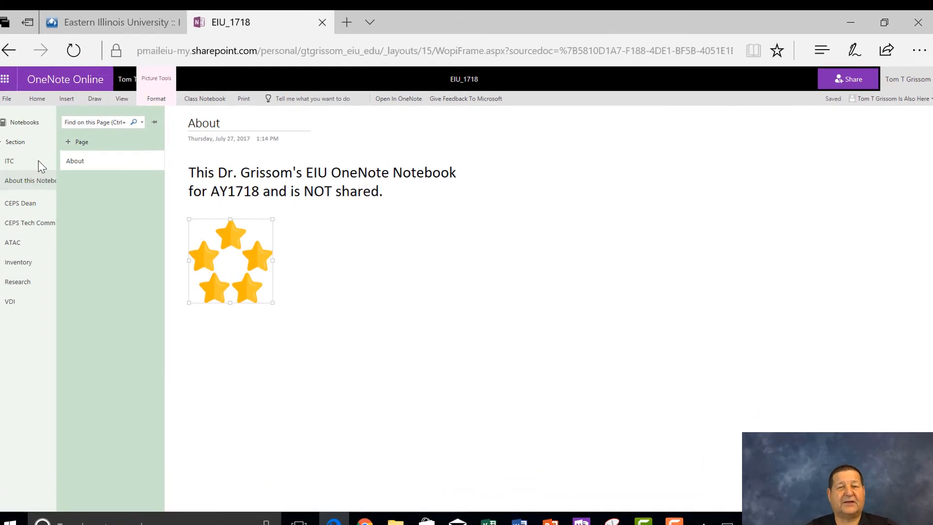
pyautogui.click(99, 67)
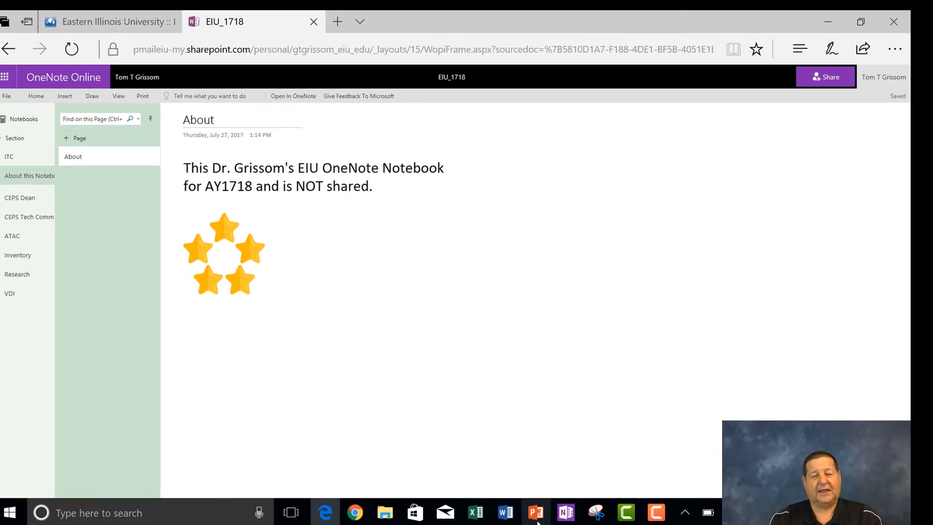
pyautogui.click(566, 513)
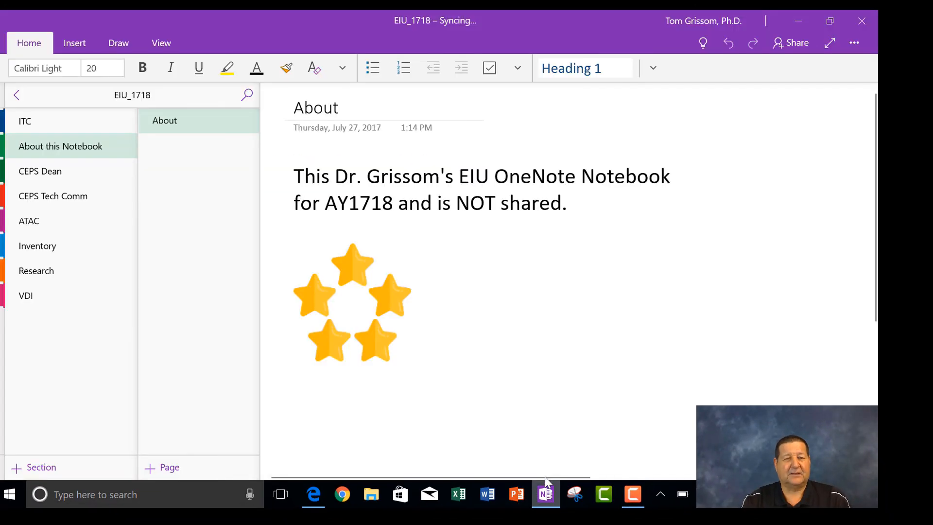